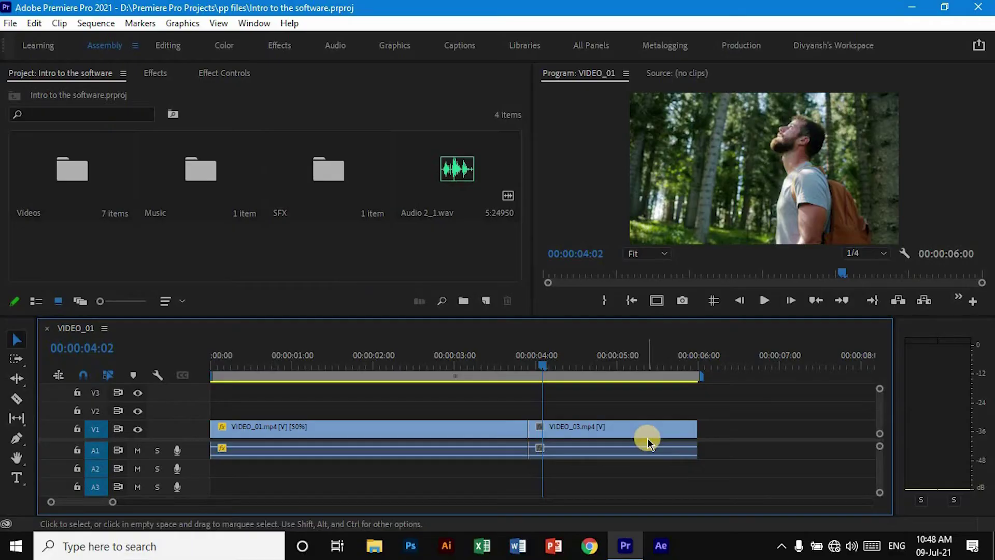
# Step: Open Export Settings for VIDEO_01, keeping H.264 format with the Match Source - High bitrate preset
pyautogui.click(10, 24)
pyautogui.moveTo(191, 437)
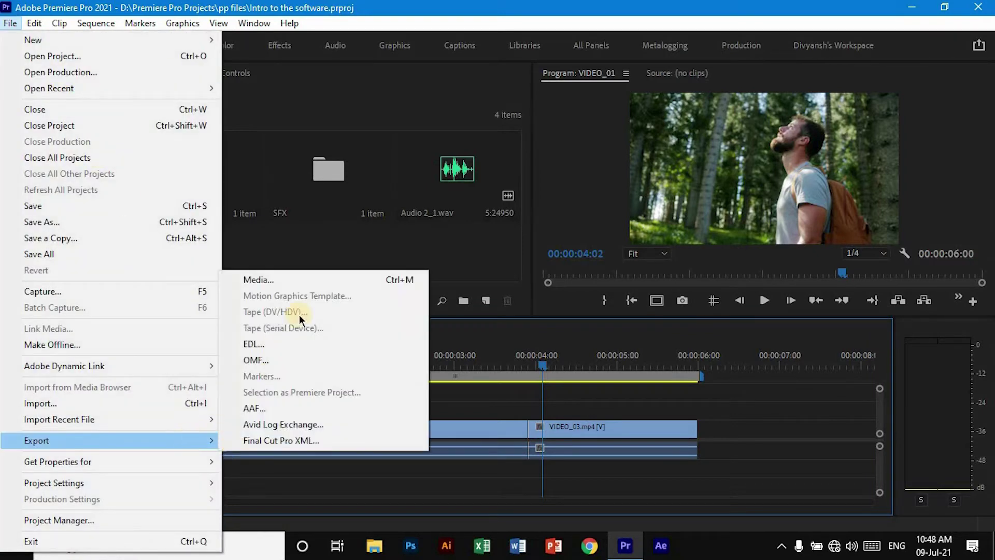
pyautogui.click(282, 279)
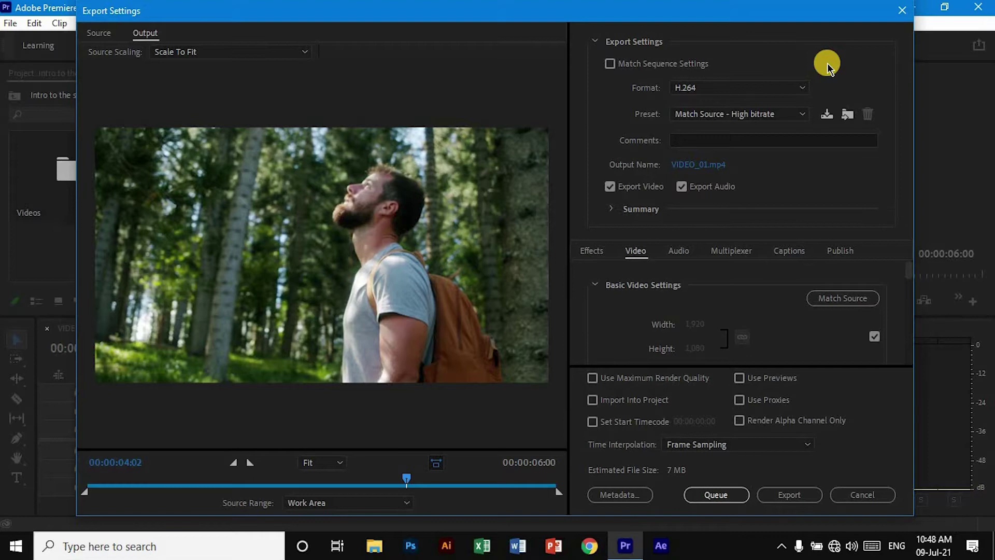
pyautogui.click(751, 88)
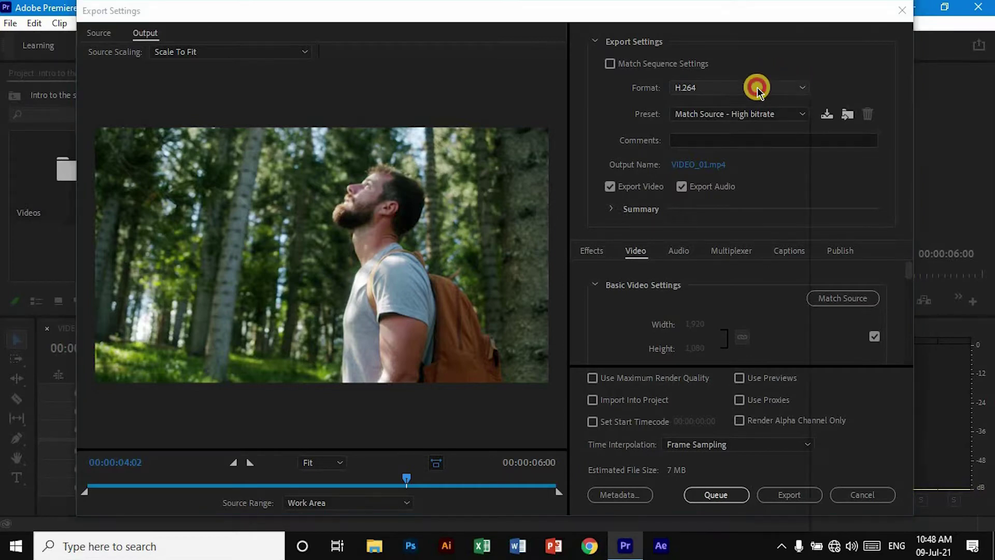
pyautogui.click(726, 89)
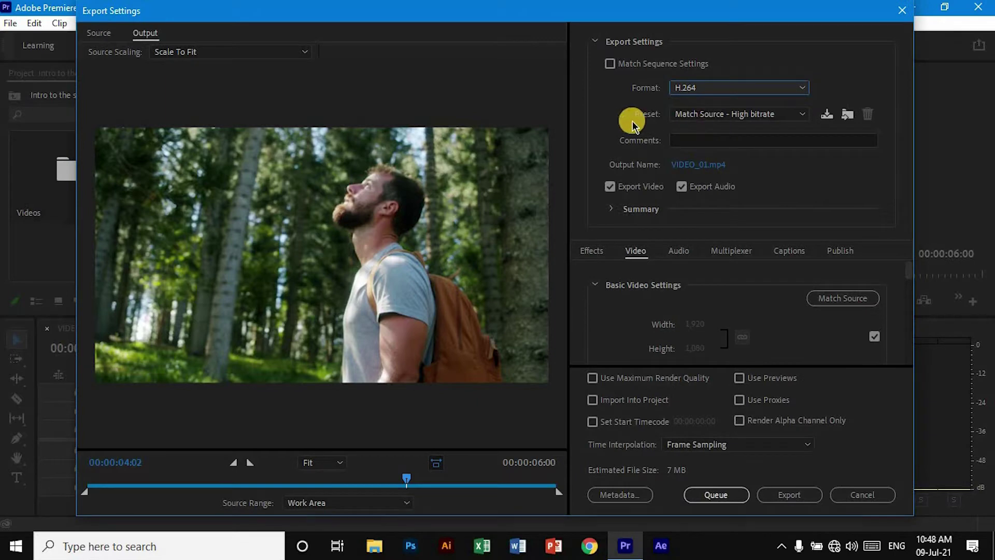
# Step: Set the export output location to the Desktop and rename the file to Draft.mp4
pyautogui.click(708, 169)
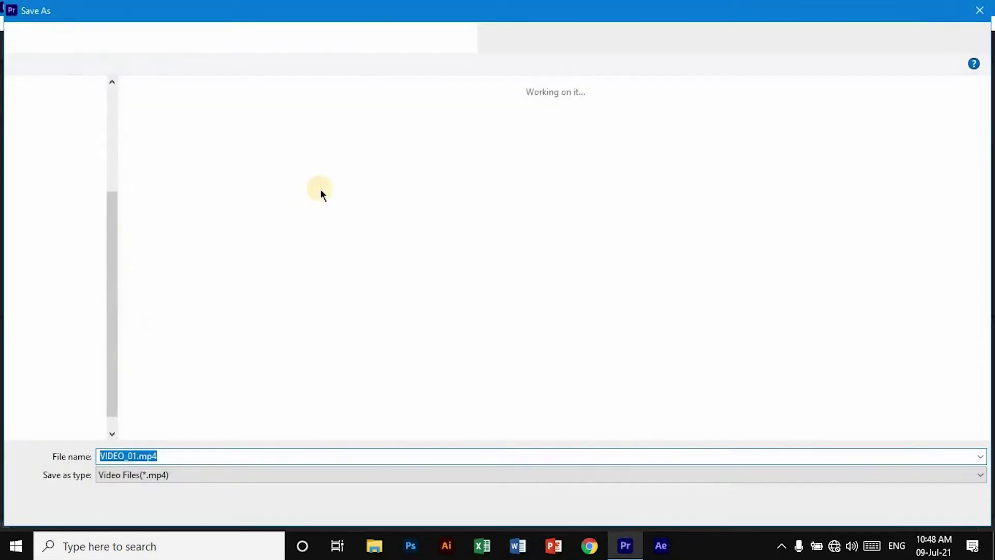
pyautogui.scroll(4, 65, 126)
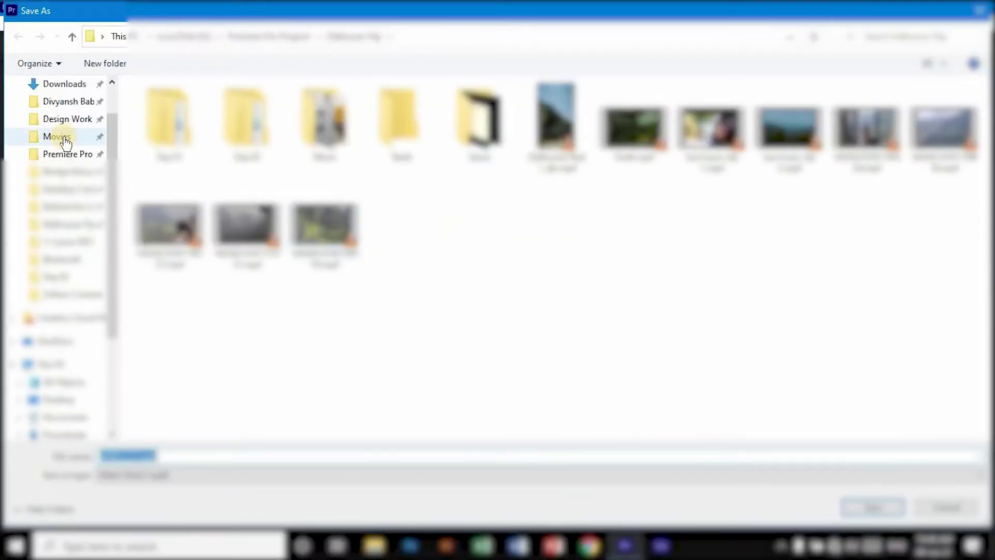
pyautogui.click(61, 114)
pyautogui.click(176, 458)
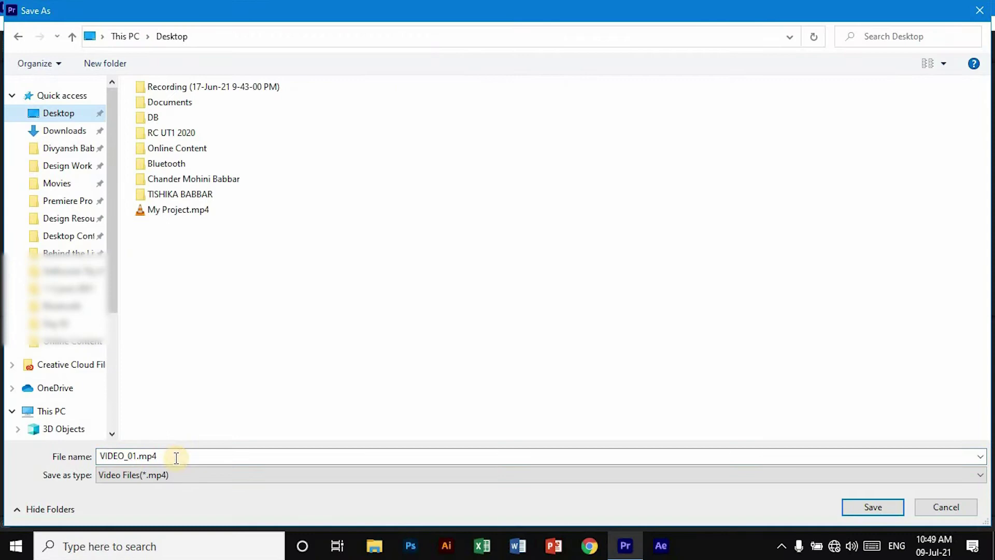
pyautogui.doubleClick(176, 457)
pyautogui.write('Draft')
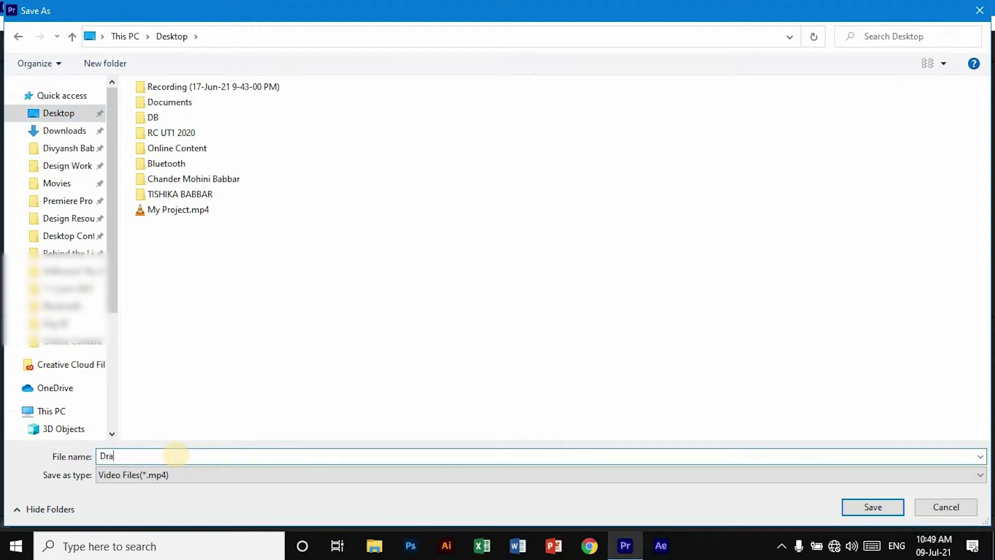
pyautogui.click(866, 508)
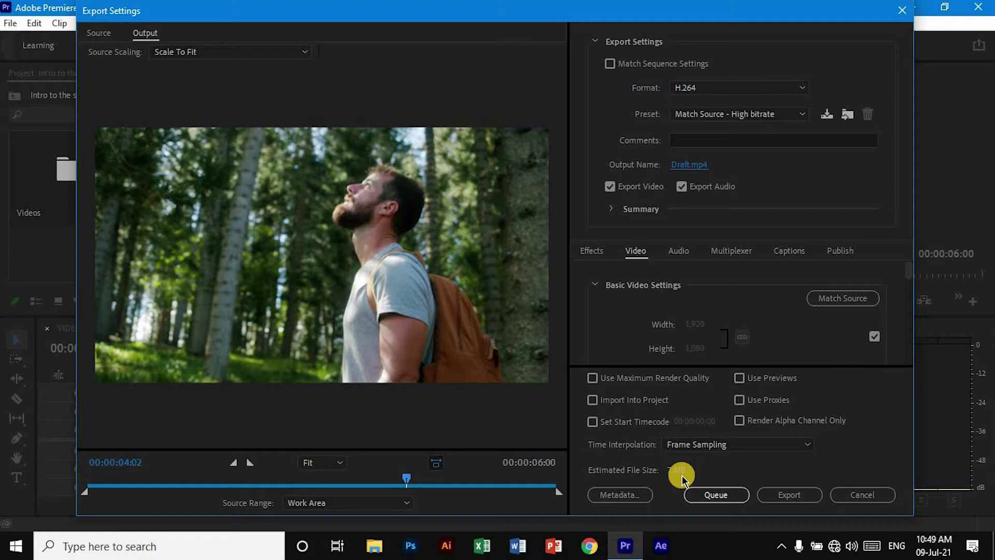
# Step: Switch to the Match Source - Medium bitrate preset (about 2 MB) and export Draft.mp4
pyautogui.click(735, 114)
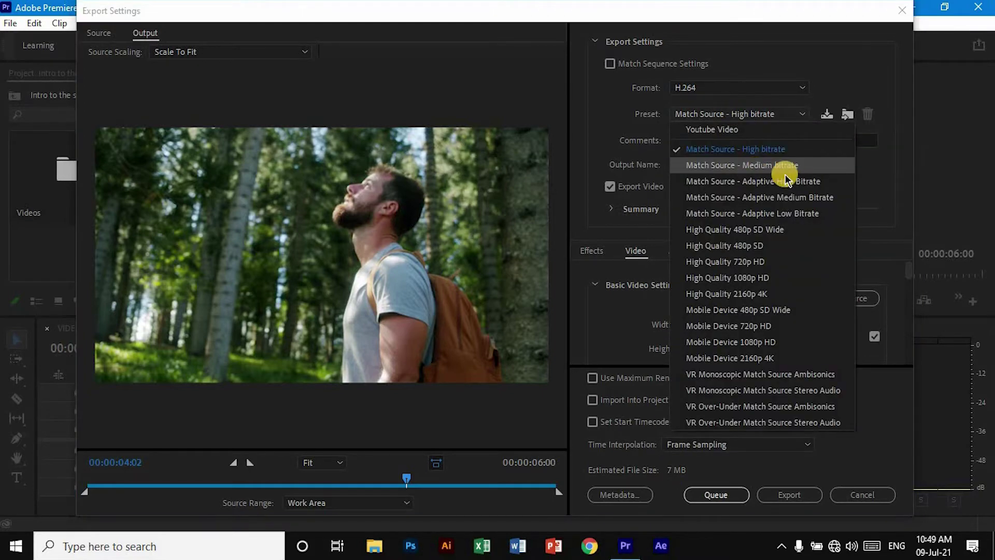
pyautogui.click(784, 166)
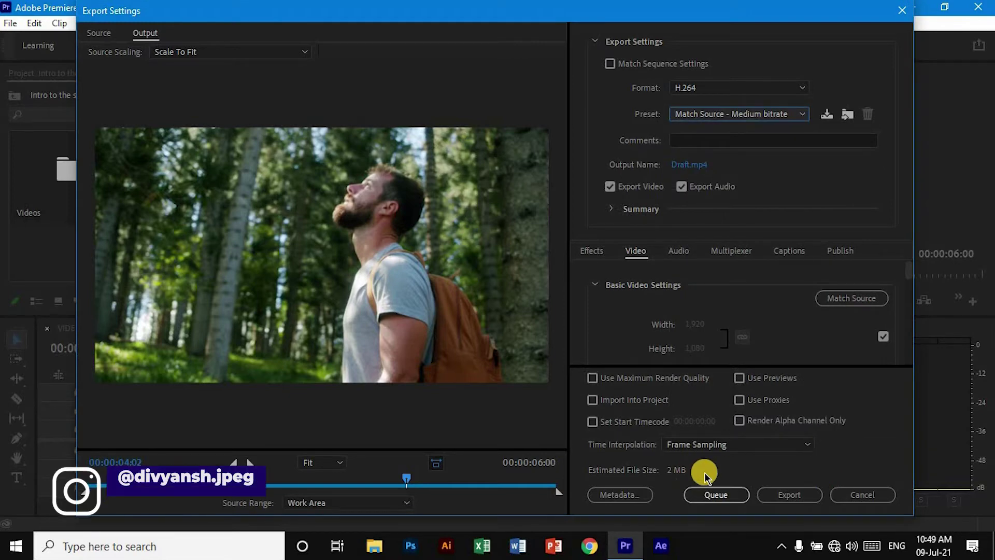
pyautogui.click(798, 496)
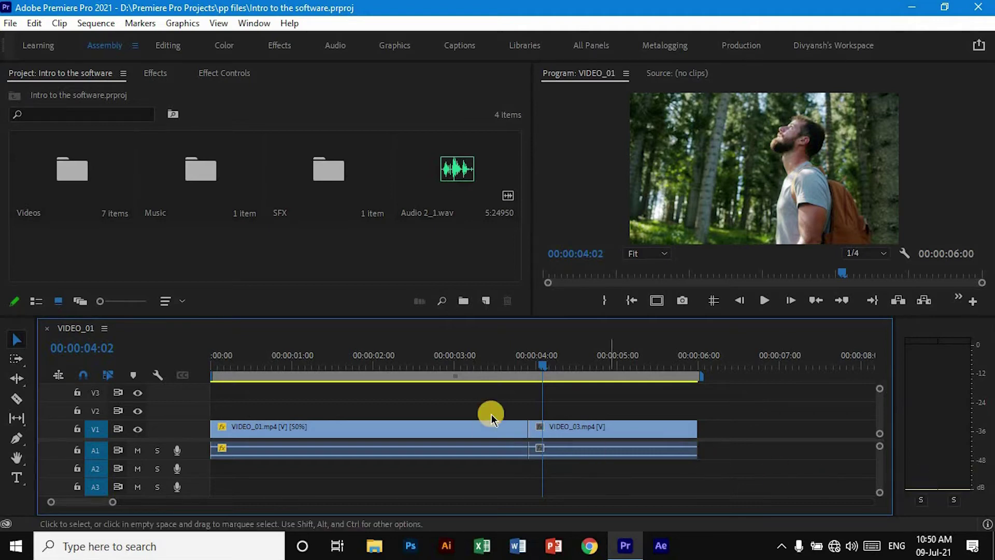
# Step: Mark an In point at 00:00:02:06 and an Out point at 00:00:04:09 on VIDEO_01
pyautogui.click(557, 361)
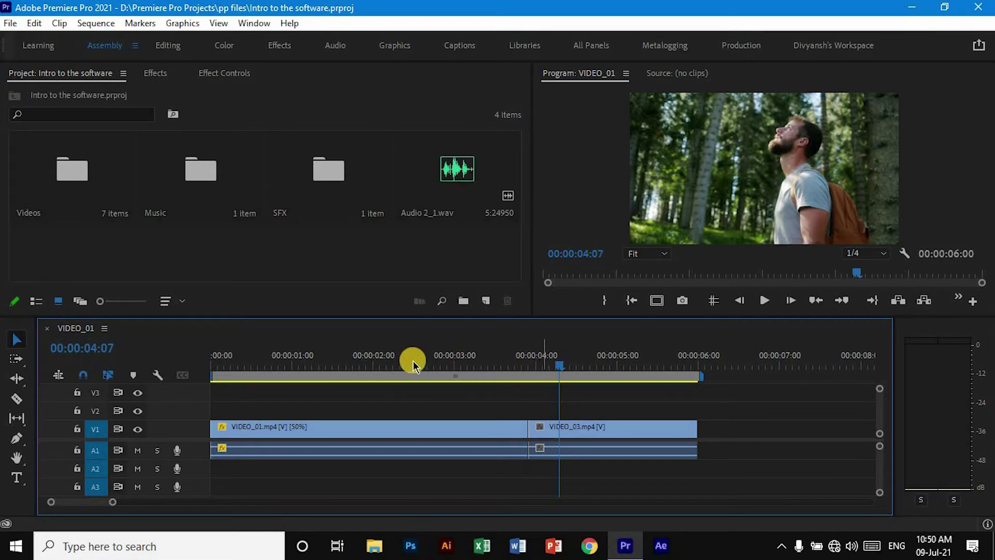
pyautogui.click(396, 354)
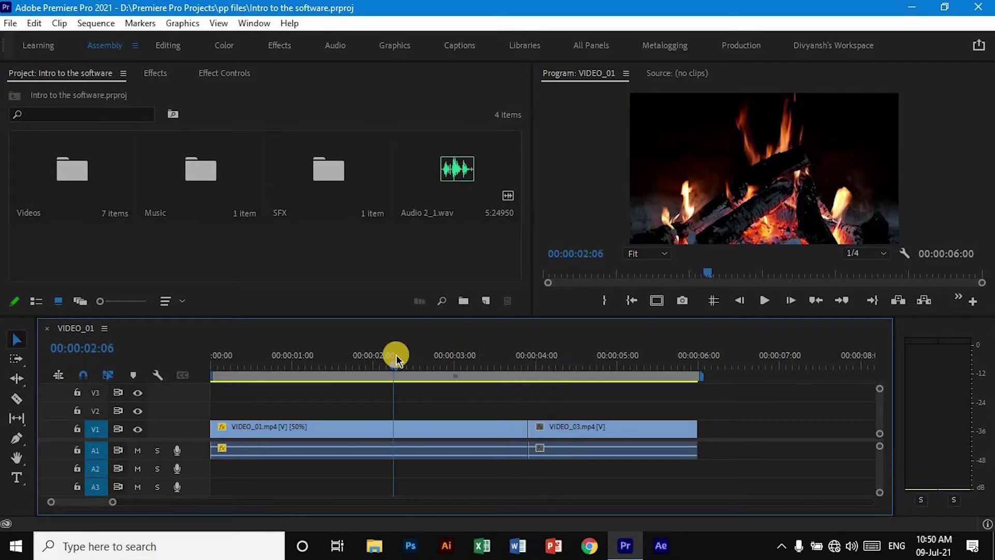
pyautogui.rightClick(424, 344)
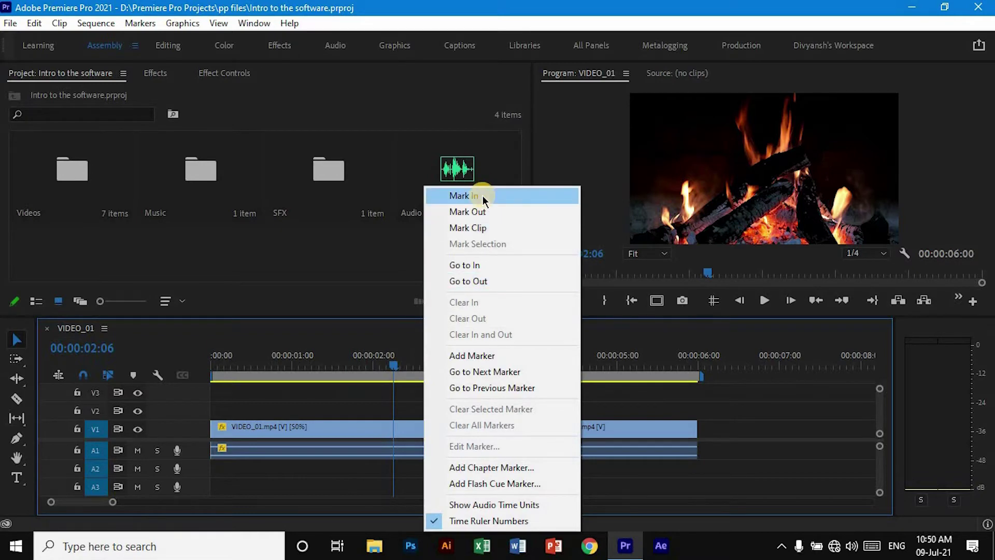
pyautogui.click(483, 195)
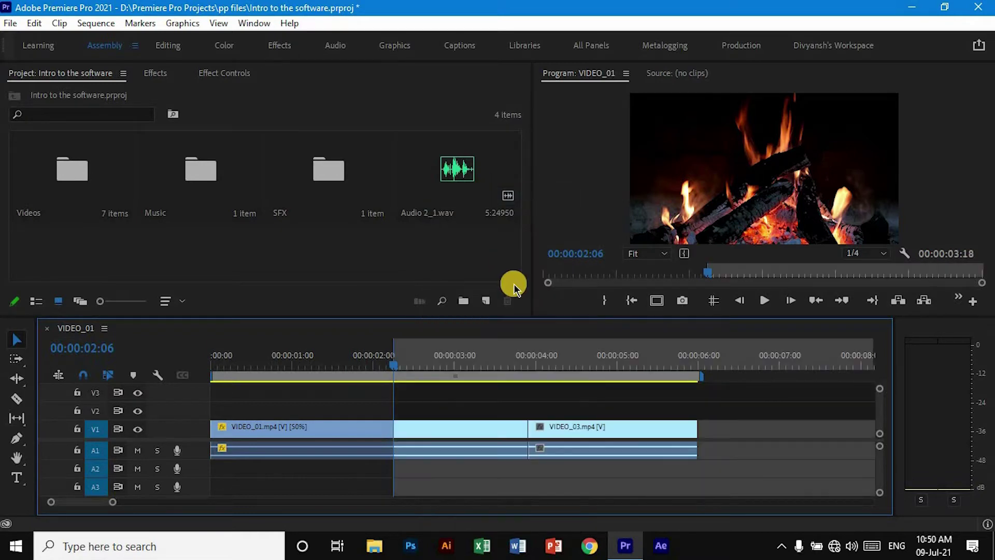
pyautogui.click(566, 362)
pyautogui.rightClick(582, 357)
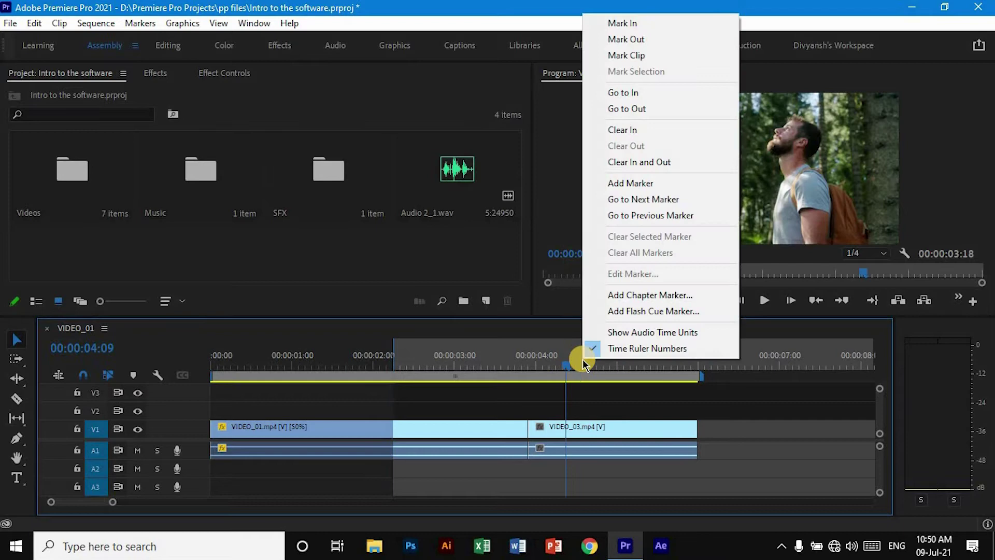
pyautogui.click(636, 39)
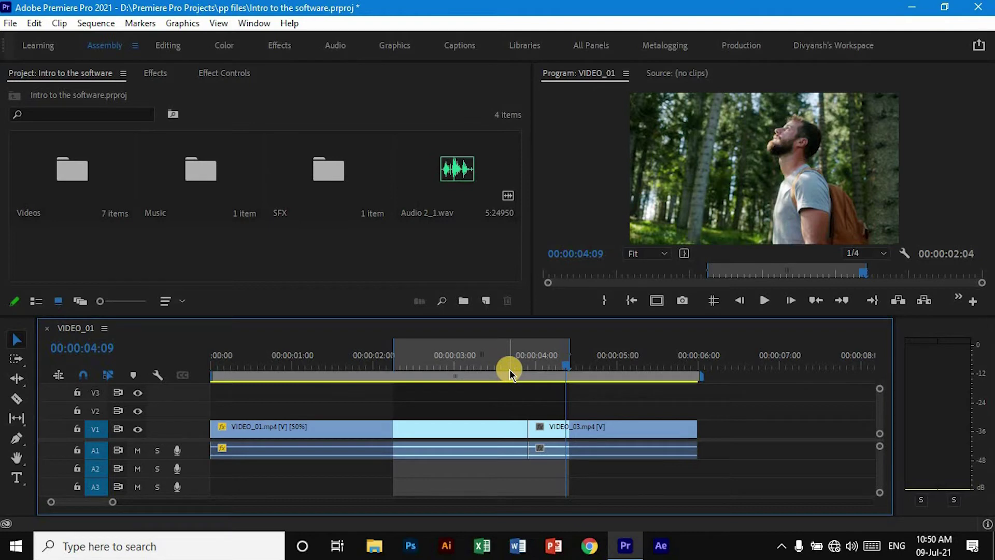
# Step: Export only the Sequence In/Out range of VIDEO_01 (about 865 KB) as H.264
pyautogui.click(11, 23)
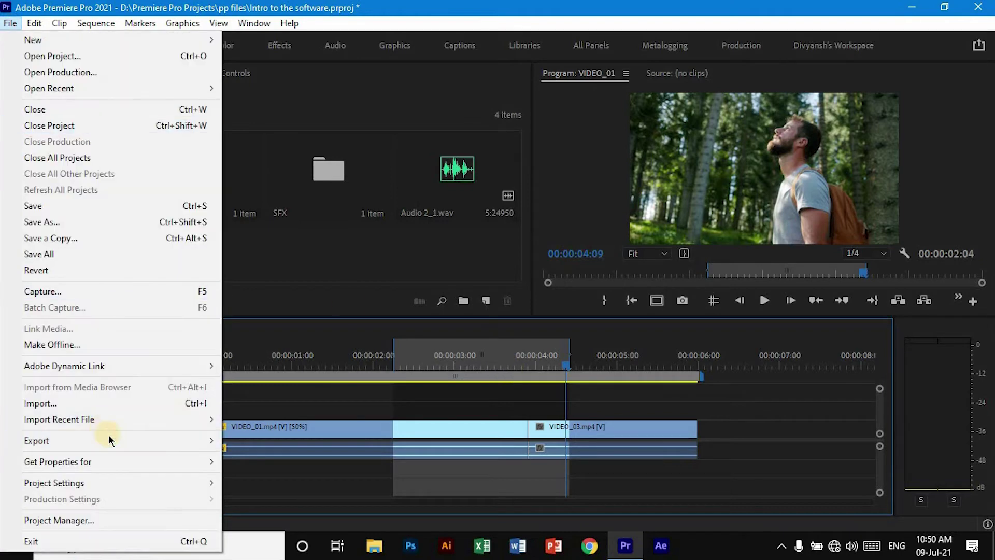
pyautogui.moveTo(164, 434)
pyautogui.click(255, 280)
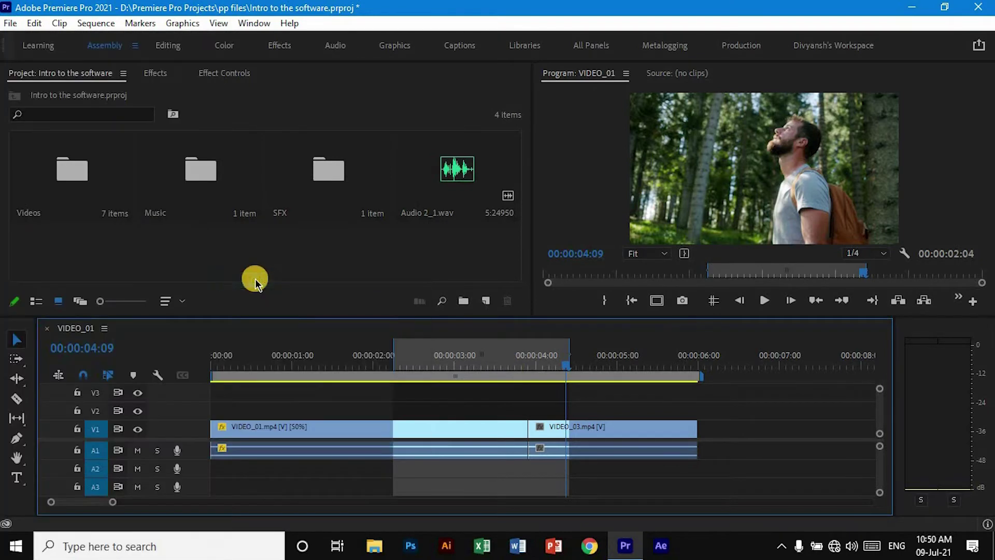
pyautogui.click(357, 506)
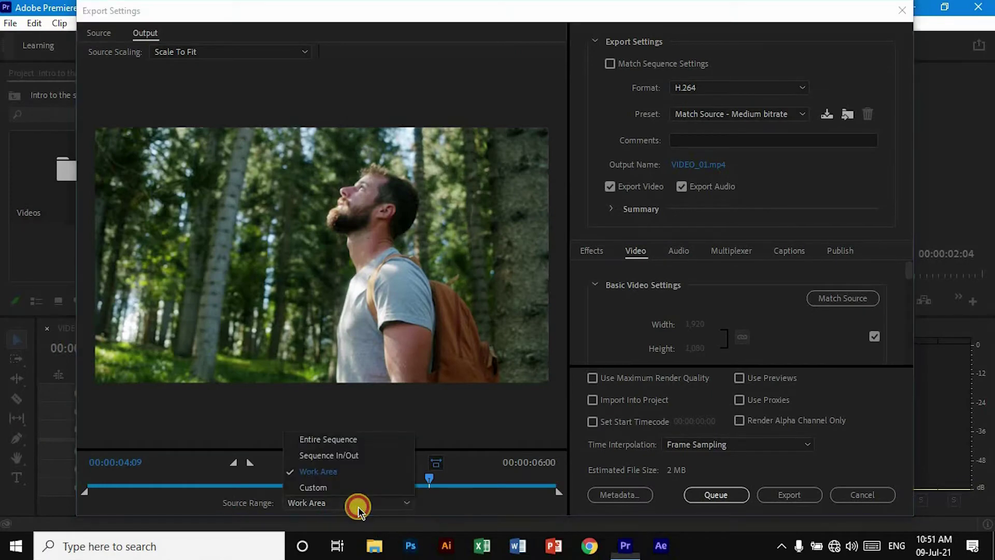
pyautogui.click(344, 455)
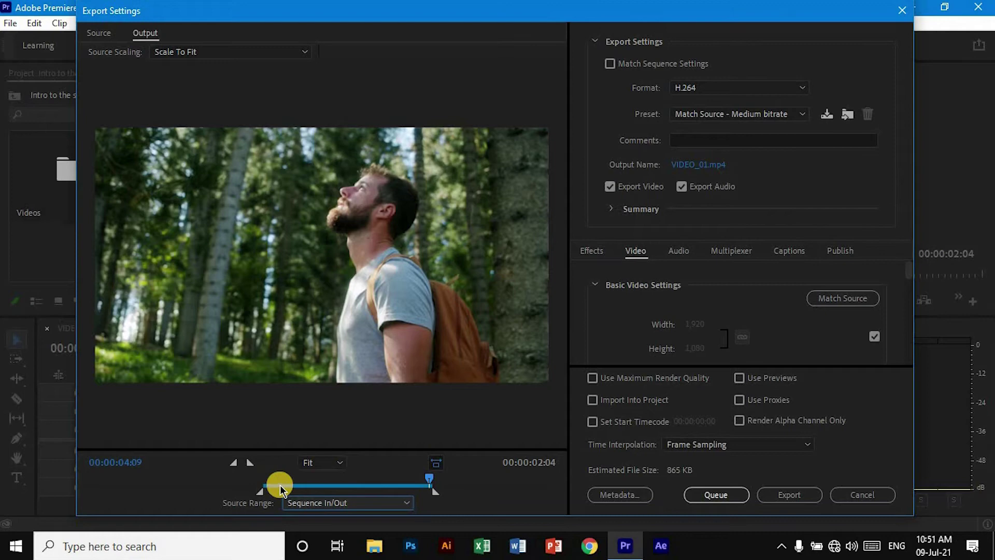
pyautogui.click(806, 494)
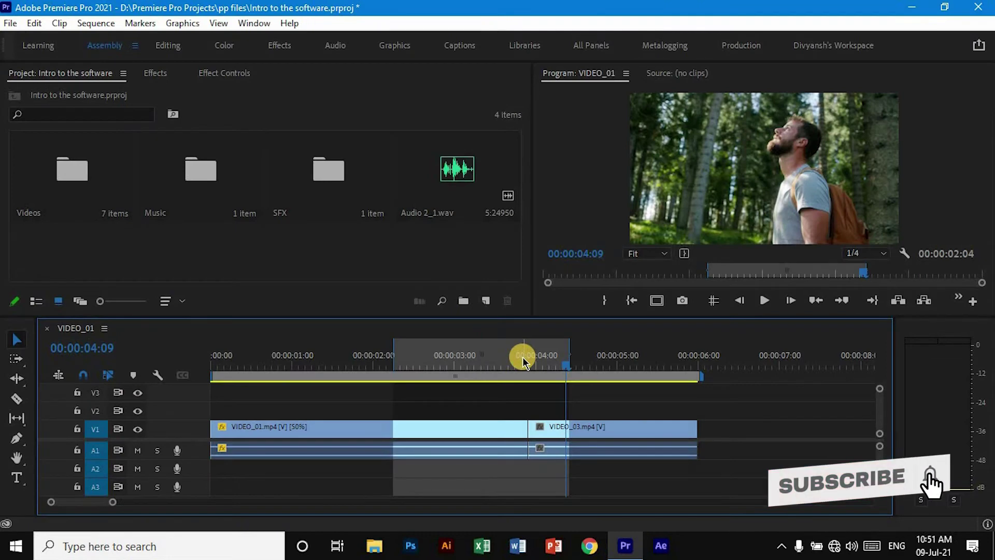
# Step: Clear the In and Out points so VIDEO_01 spans its full 00:00:06:00 again
pyautogui.rightClick(474, 359)
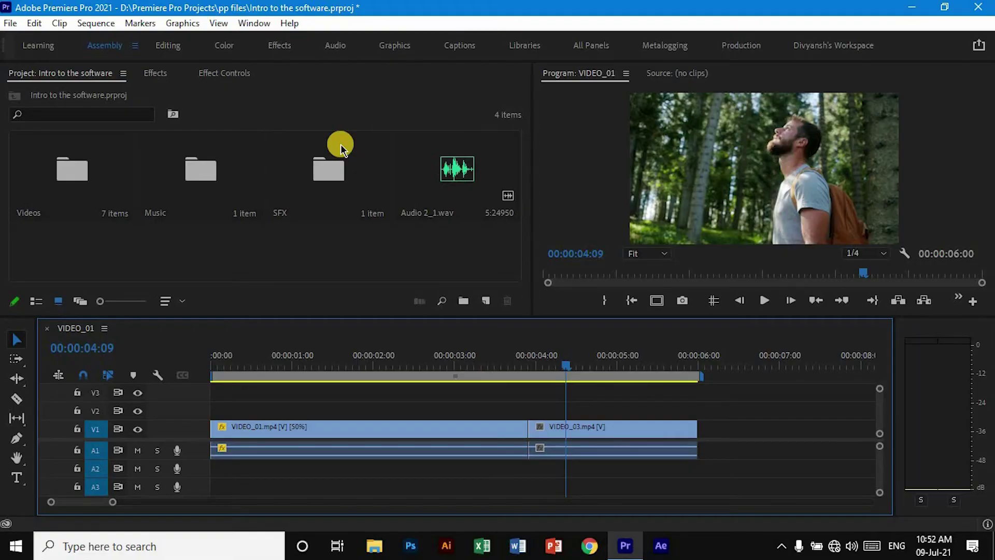
# Step: Queue the full VIDEO_01 sequence in Adobe Media Encoder as an H.264 Match Source - Medium bitrate job
pyautogui.click(11, 23)
pyautogui.moveTo(127, 443)
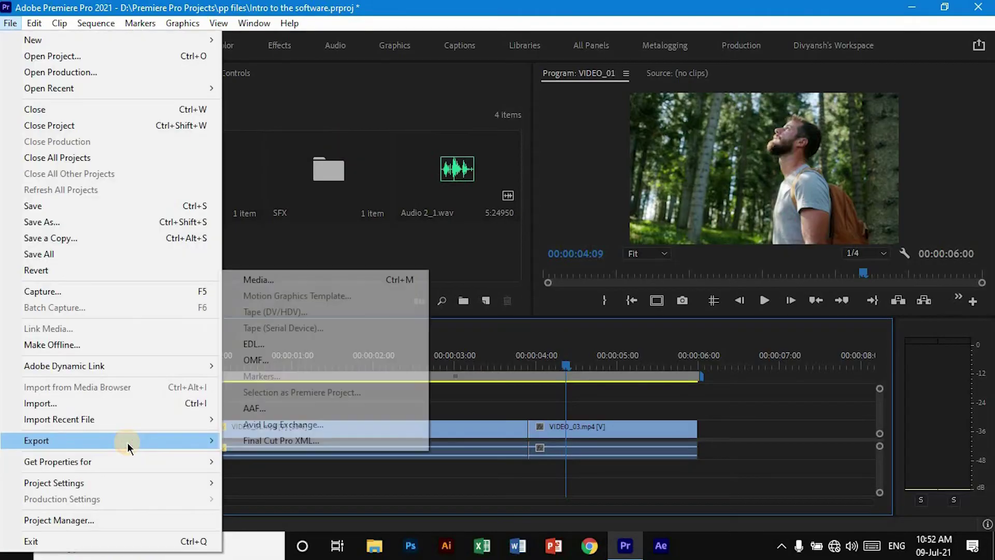
pyautogui.click(257, 291)
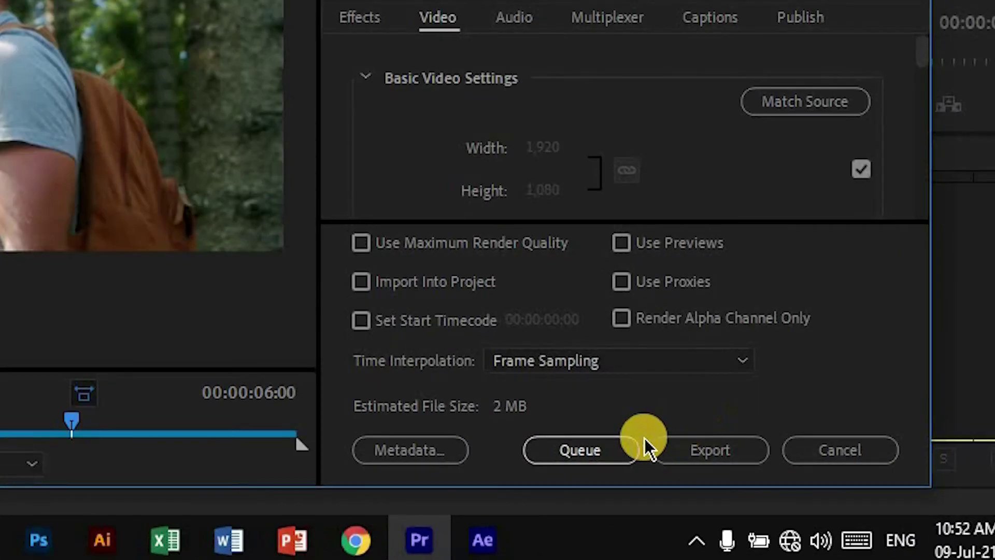
pyautogui.click(610, 455)
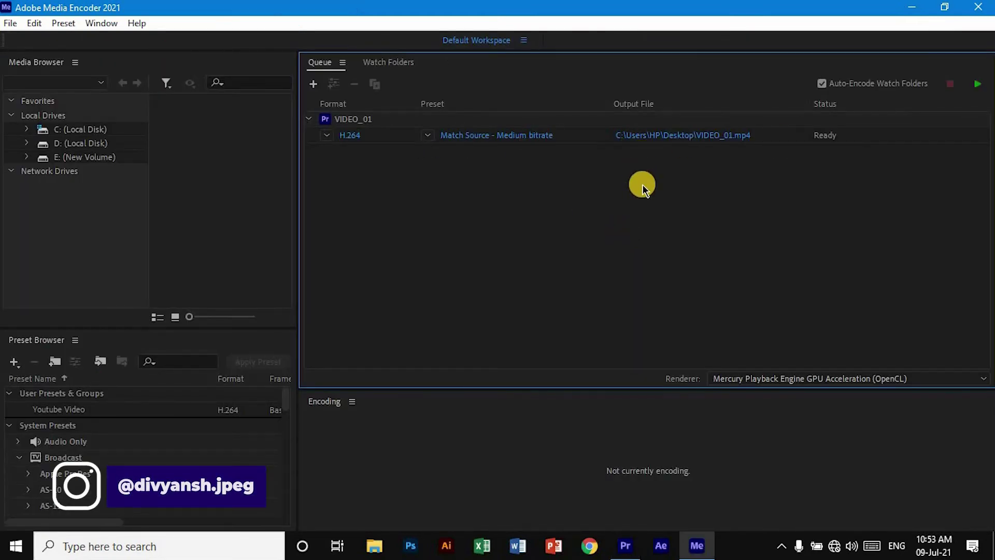
pyautogui.click(466, 137)
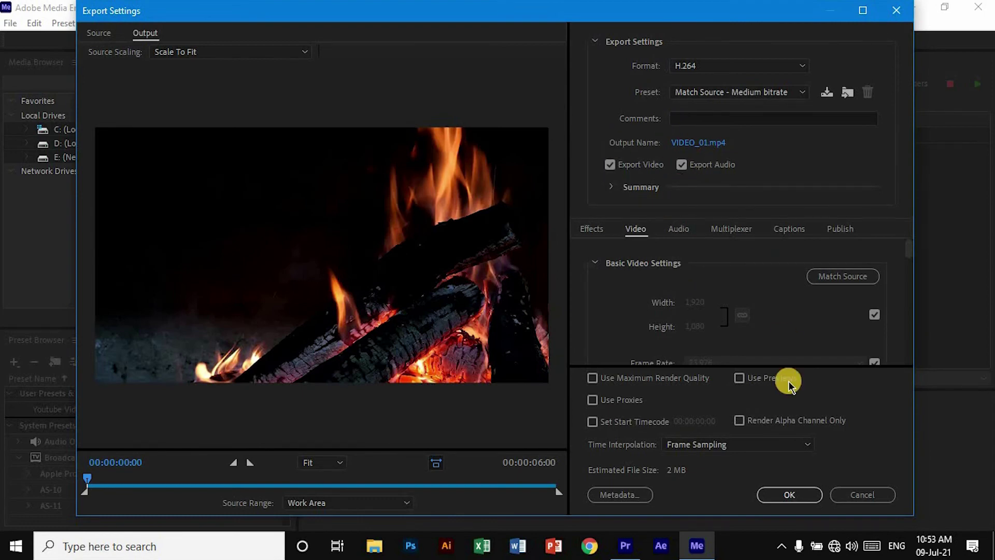
pyautogui.click(790, 496)
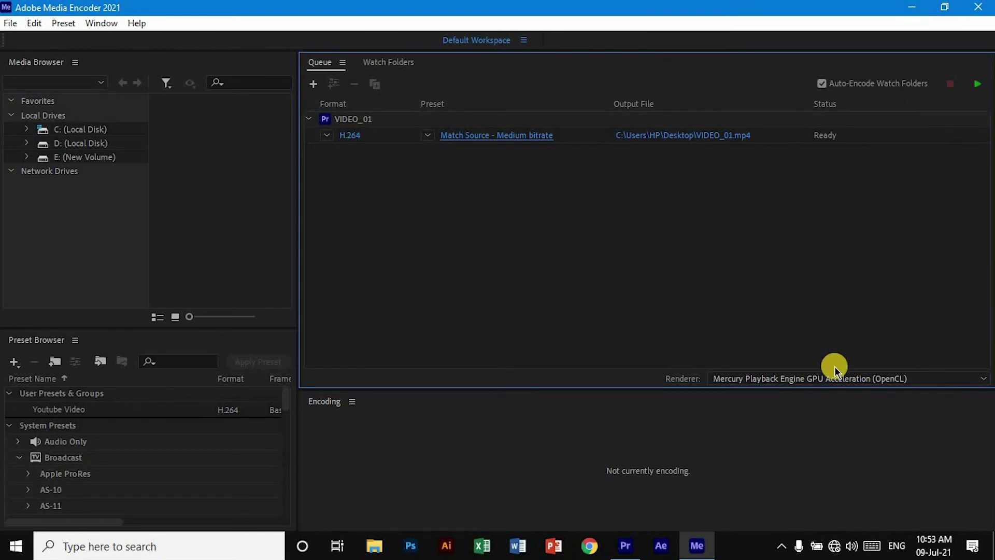
# Step: Keep GPU Acceleration as renderer, start the queue, then pause and resume encoding VIDEO_01_1.mp4
pyautogui.click(833, 379)
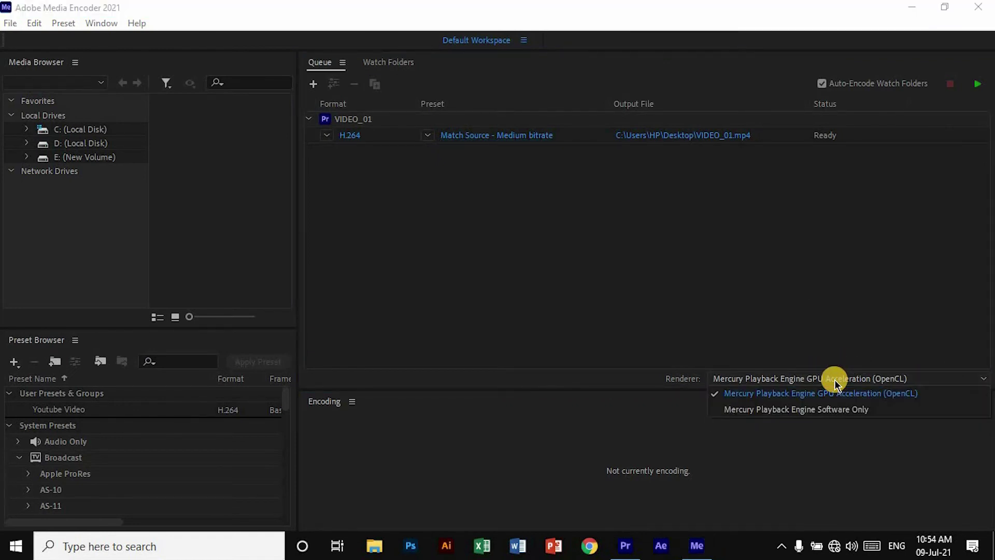
pyautogui.click(835, 379)
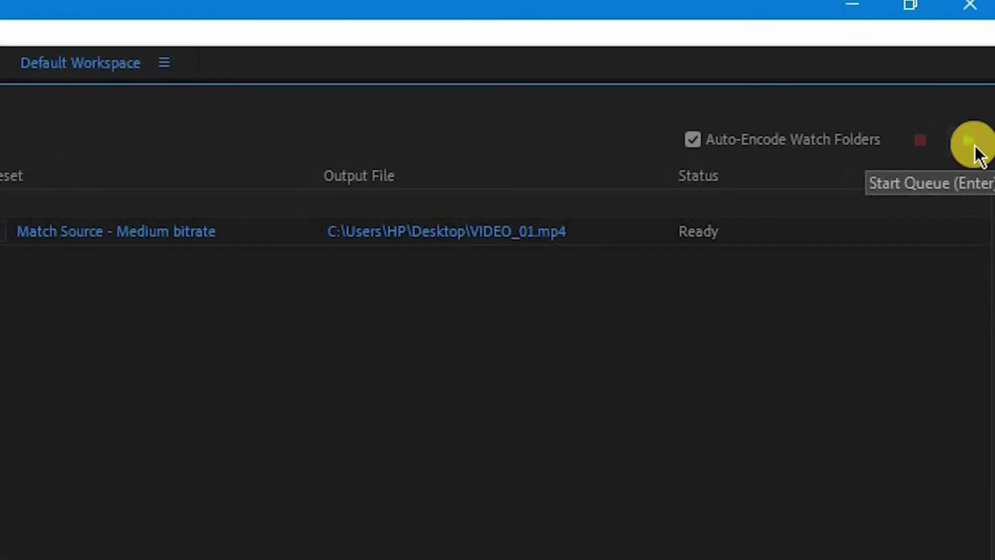
pyautogui.click(968, 141)
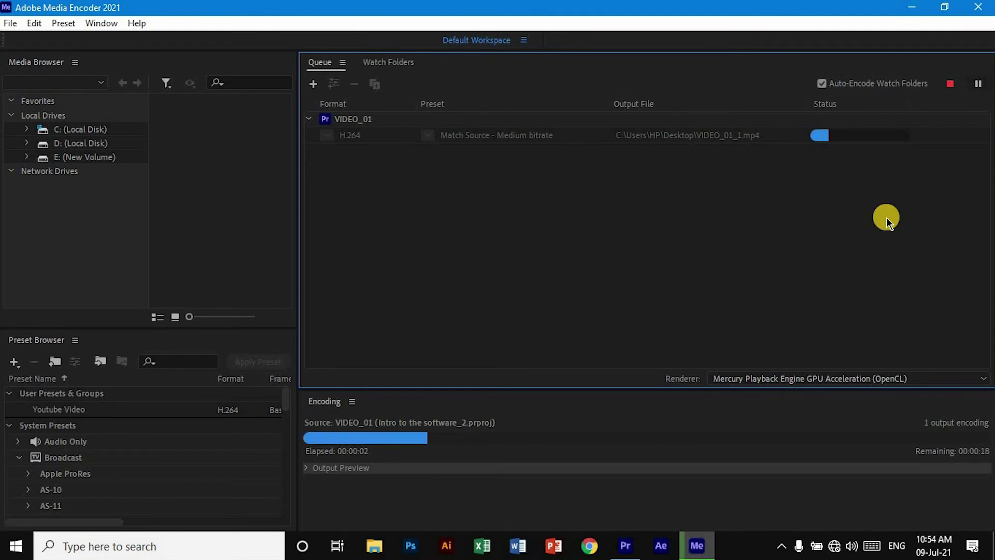
pyautogui.click(978, 91)
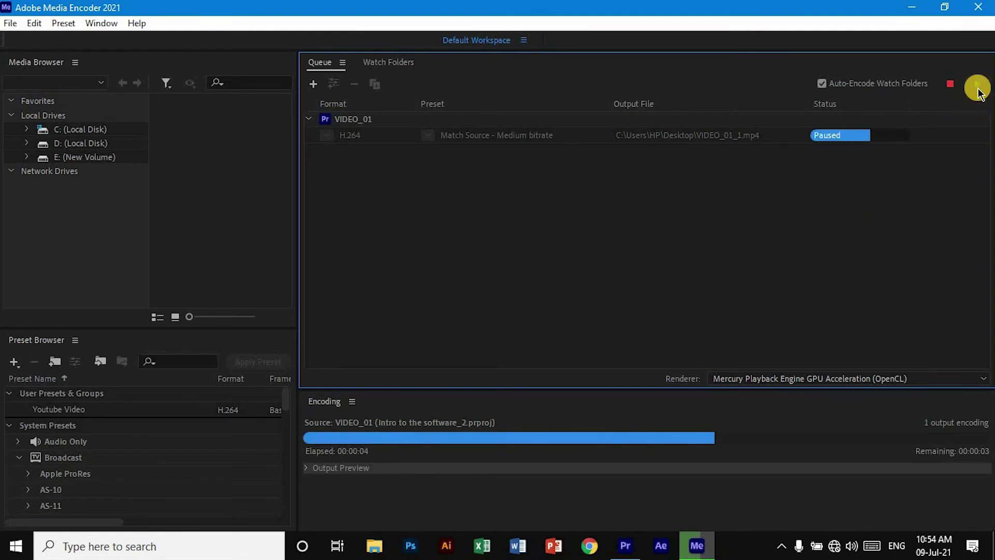
pyautogui.click(978, 91)
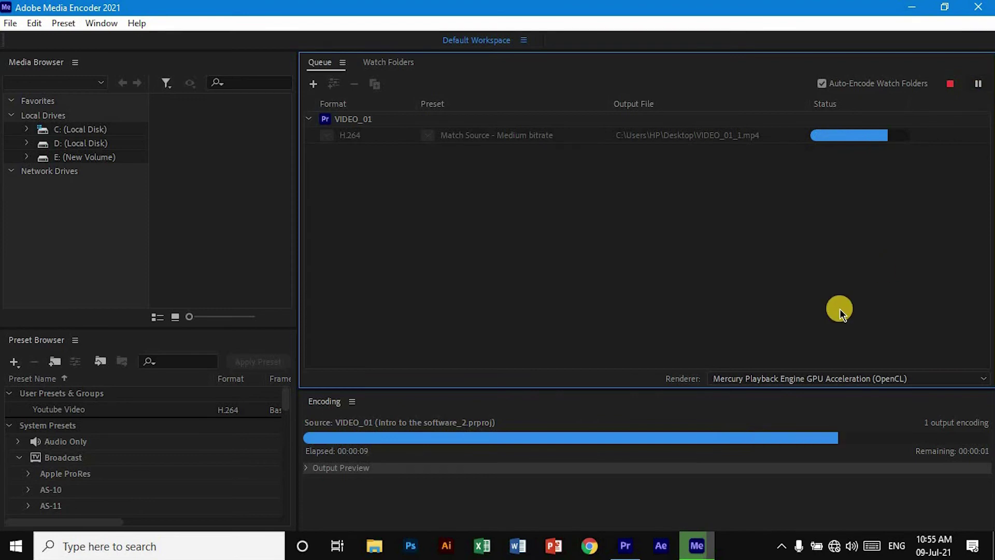